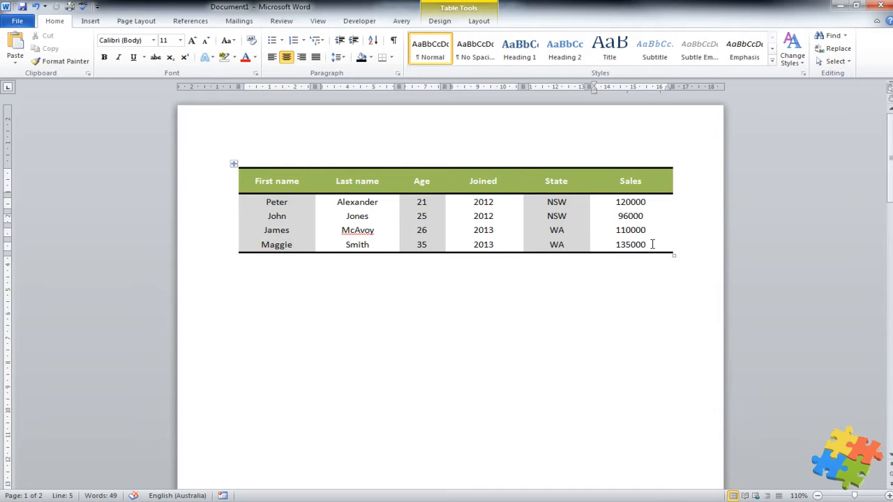
Step: Add a new bottom row to the sales table with 'Total' in its first cell
{"action": "key", "text": "Tab"}
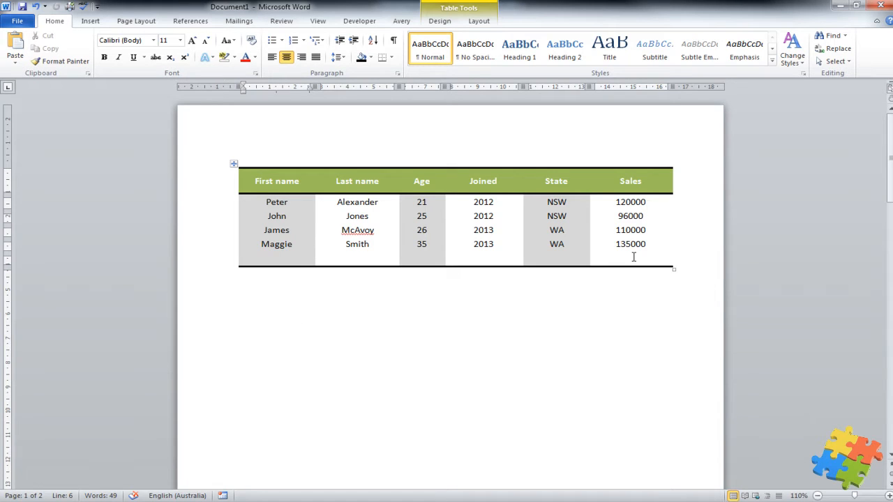
{"action": "type", "text": "Total"}
{"action": "key", "text": "Tab"}
{"action": "key", "text": "Tab"}
{"action": "key", "text": "Tab"}
{"action": "key", "text": "Tab"}
{"action": "key", "text": "Tab"}
Step: Insert an =SUM(ABOVE) formula in #,##0 format into the Total row's Sales cell, showing 461,000
{"action": "left_click", "coordinate": [479, 22]}
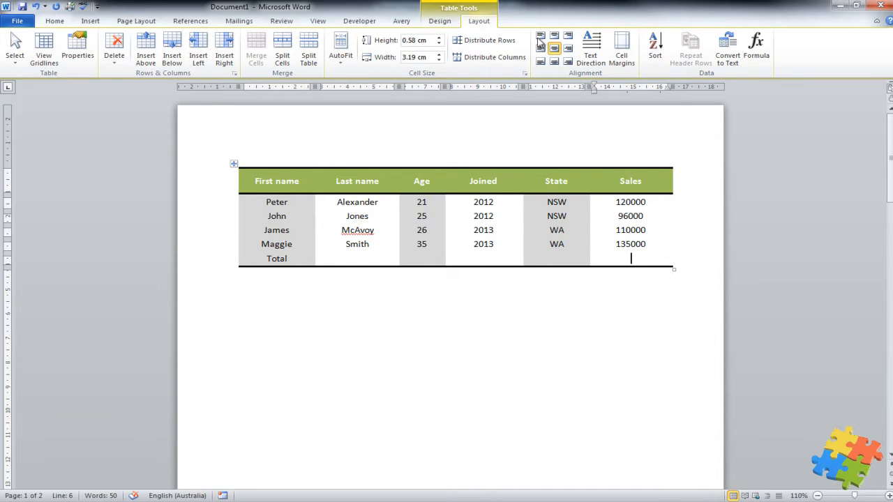
{"action": "left_click", "coordinate": [755, 49]}
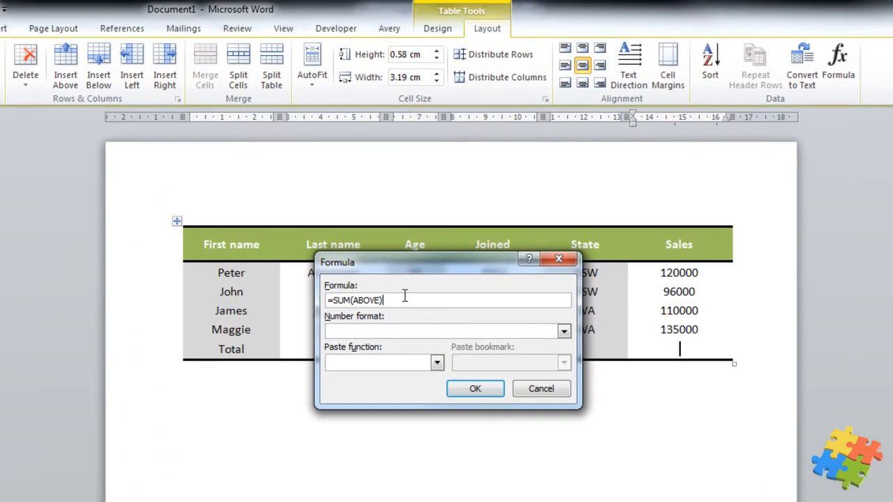
{"action": "left_click", "coordinate": [564, 332]}
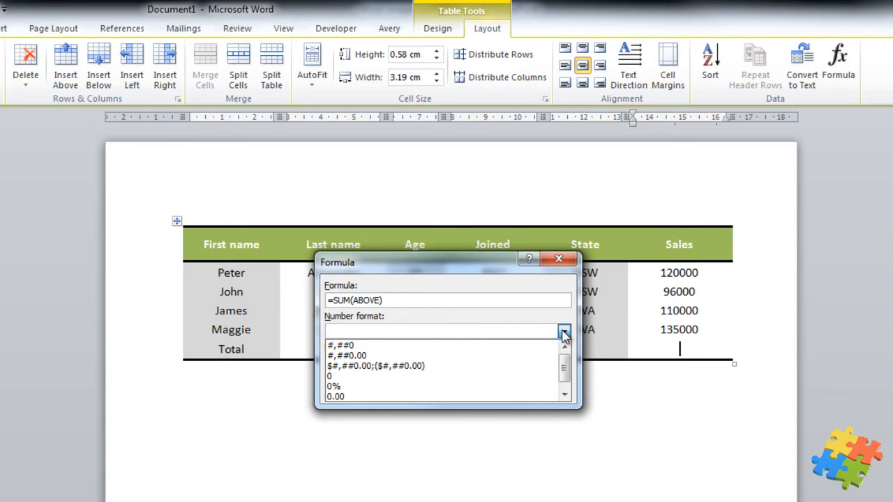
{"action": "scroll", "coordinate": [534, 347], "scroll_direction": "down", "scroll_amount": 1}
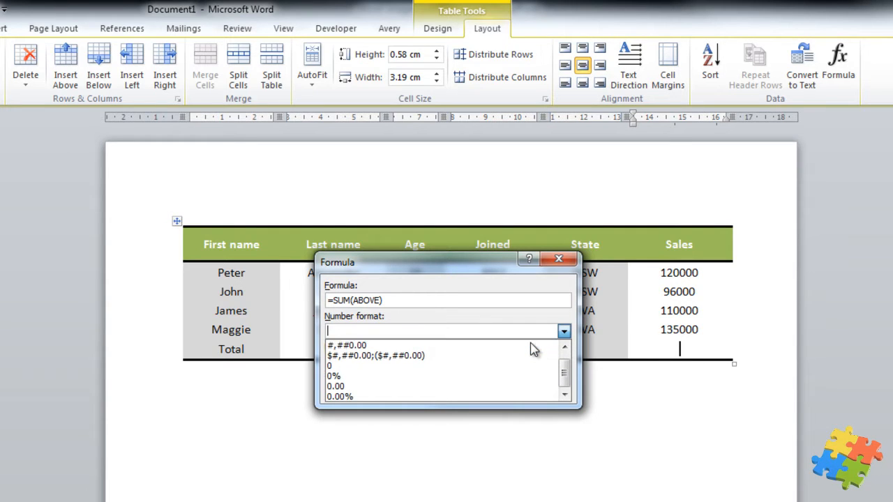
{"action": "scroll", "coordinate": [534, 349], "scroll_direction": "up", "scroll_amount": 1}
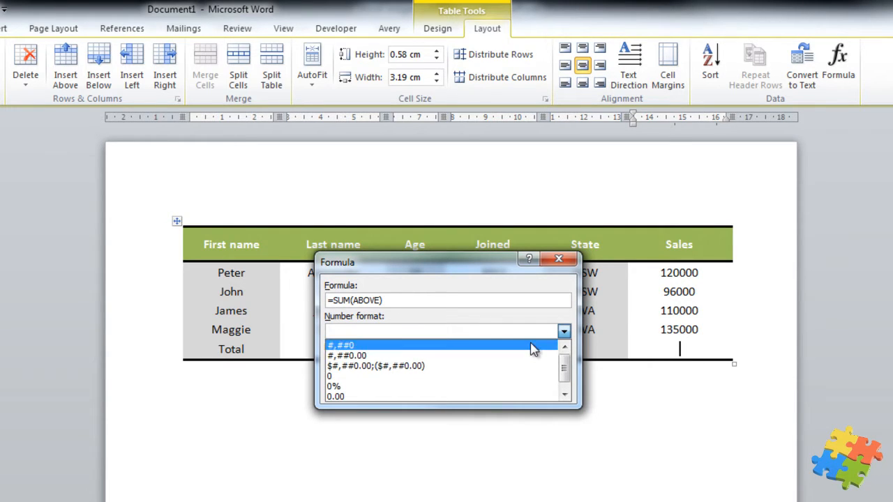
{"action": "left_click", "coordinate": [445, 346]}
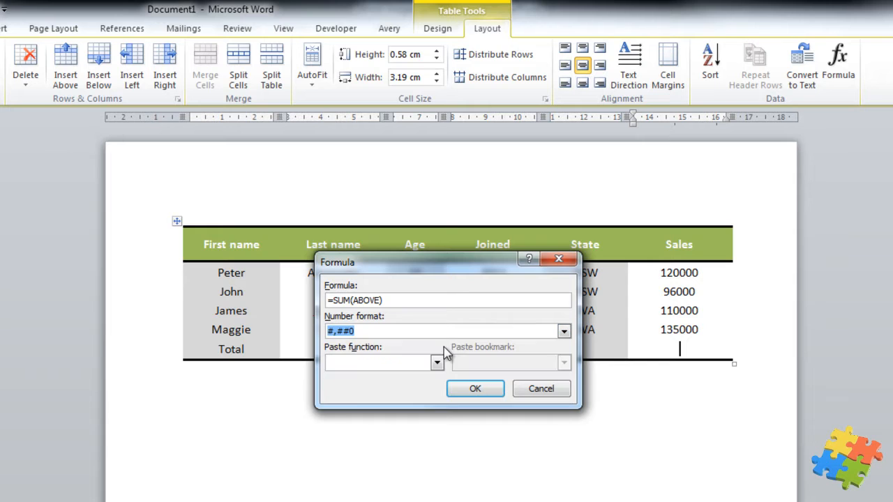
{"action": "left_click", "coordinate": [477, 391]}
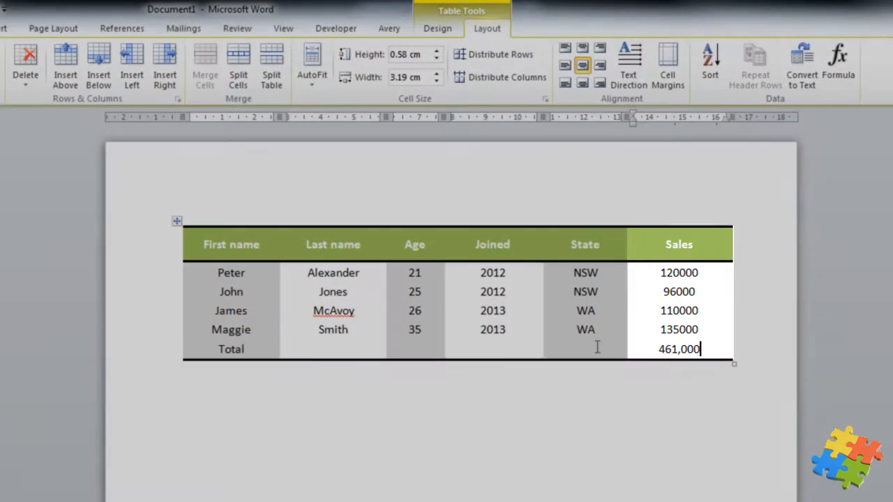
Step: Merge the Total row's cells from Total through State and right-align the Total label
{"action": "left_click_drag", "start_coordinate": [596, 343], "coordinate": [242, 349]}
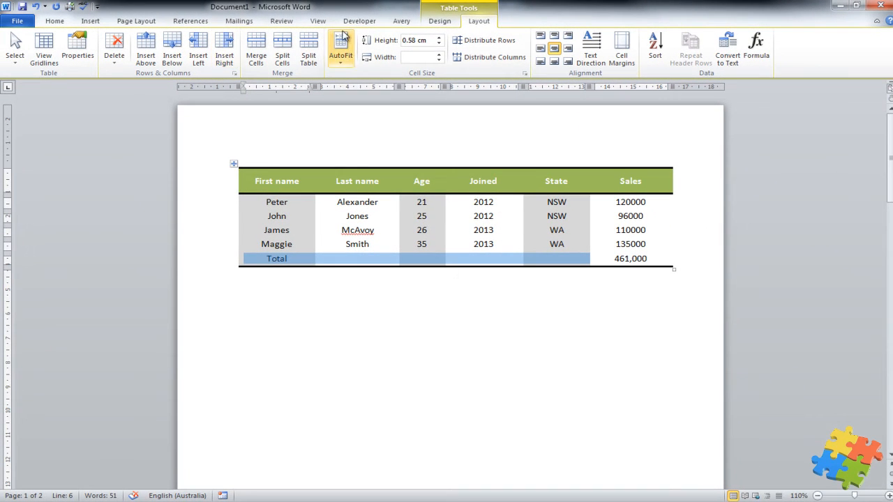
{"action": "left_click", "coordinate": [438, 22]}
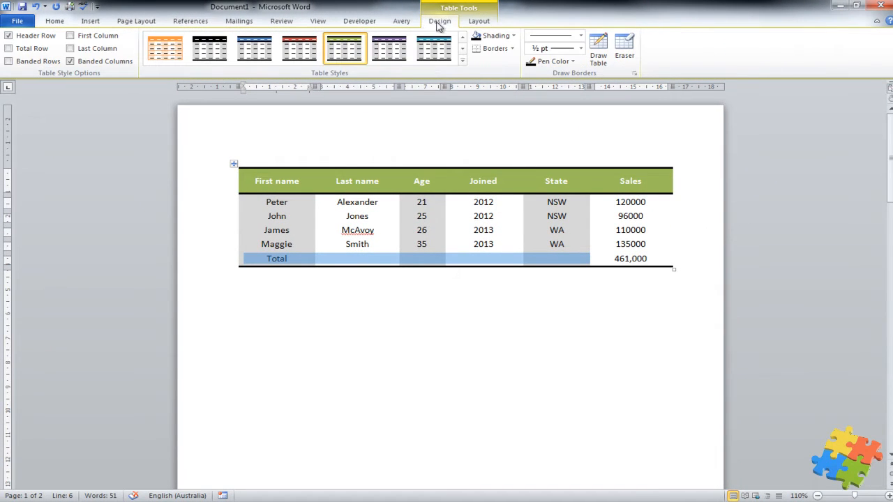
{"action": "left_click", "coordinate": [471, 23]}
{"action": "left_click", "coordinate": [256, 50]}
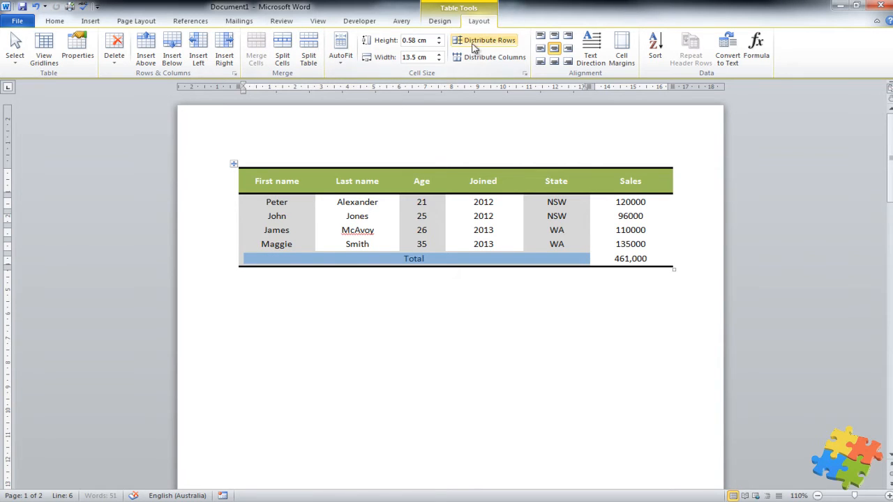
{"action": "left_click", "coordinate": [569, 49]}
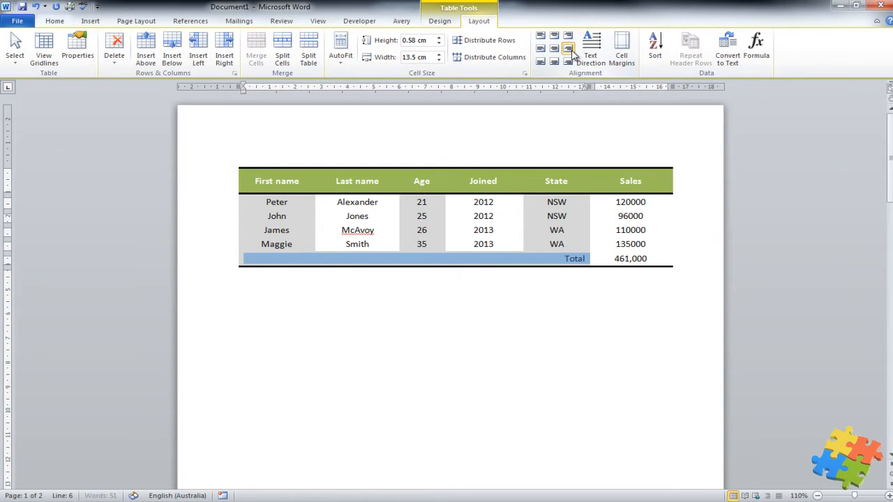
Step: Turn on the Total Row table style option and click off the table
{"action": "left_click", "coordinate": [434, 22]}
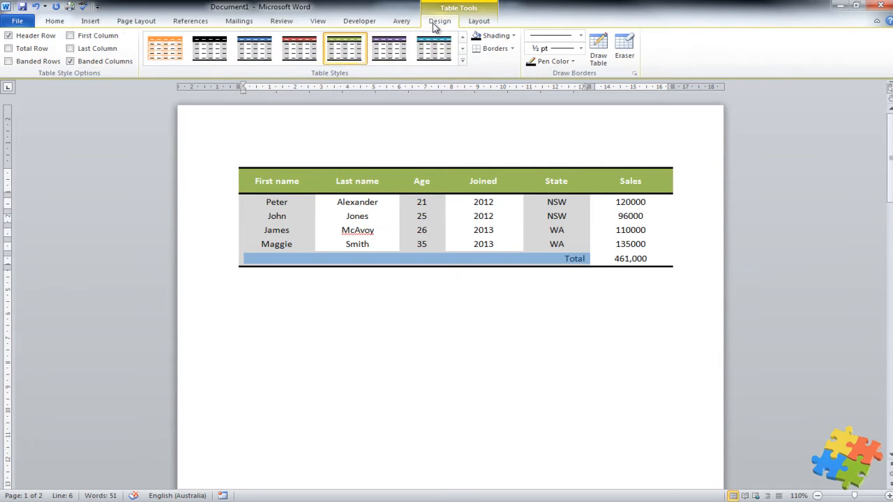
{"action": "left_click", "coordinate": [10, 49]}
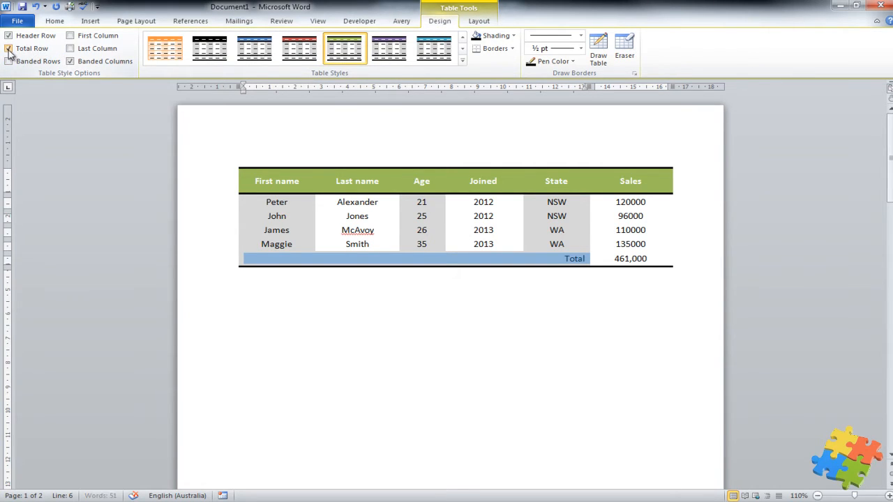
{"action": "left_click", "coordinate": [419, 316]}
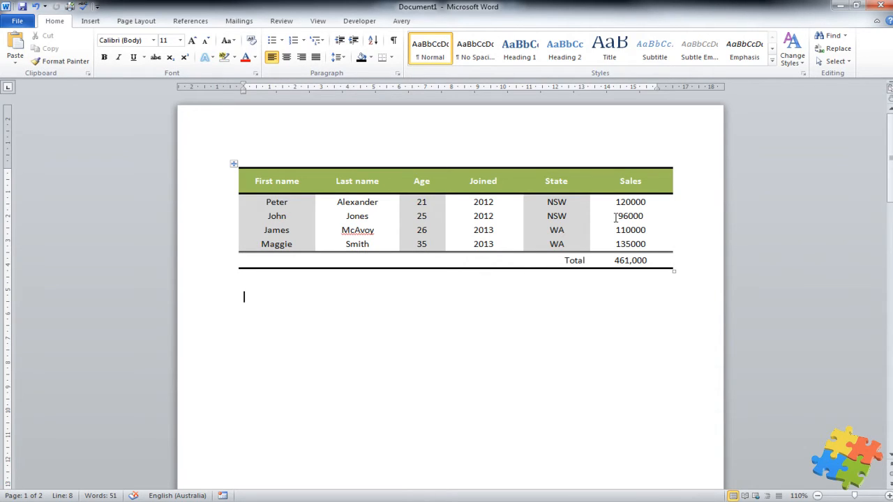
Step: Replace the 96000 sales figure with 0
{"action": "left_click_drag", "start_coordinate": [618, 218], "coordinate": [649, 221]}
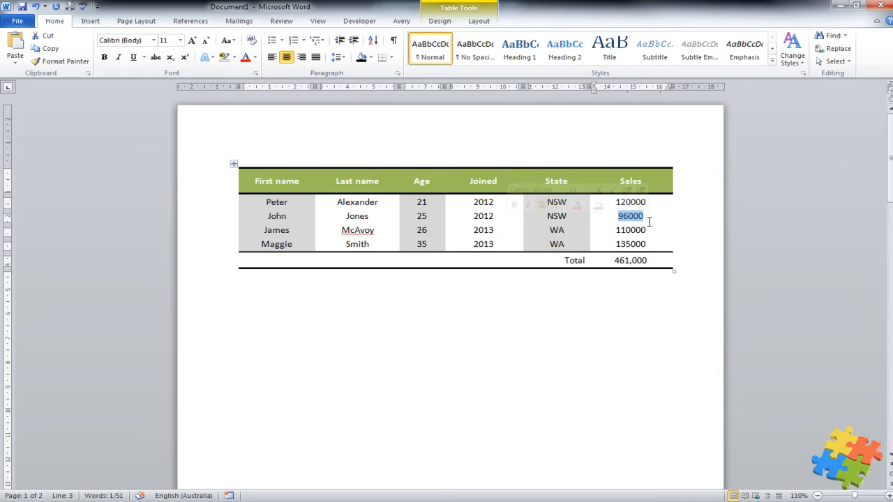
{"action": "key", "text": "Delete"}
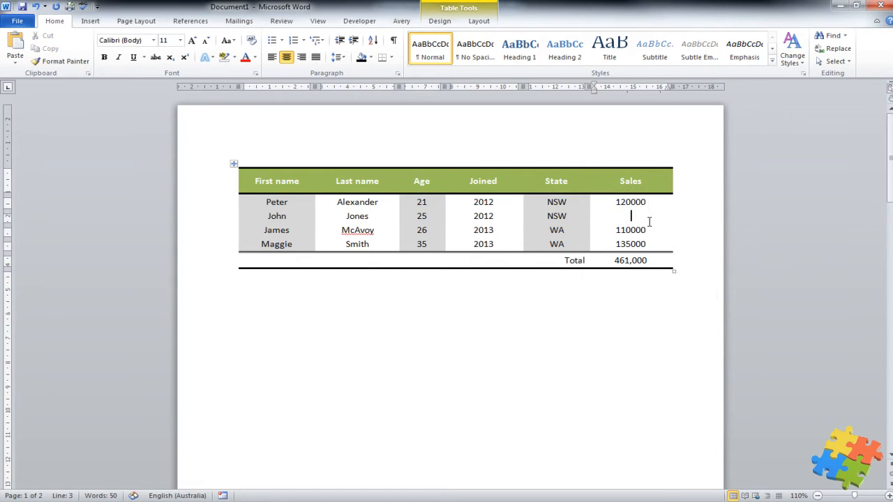
{"action": "type", "text": "0"}
Step: Update the total field so it reads 365,000, then move to the empty line below the table
{"action": "left_click", "coordinate": [638, 260]}
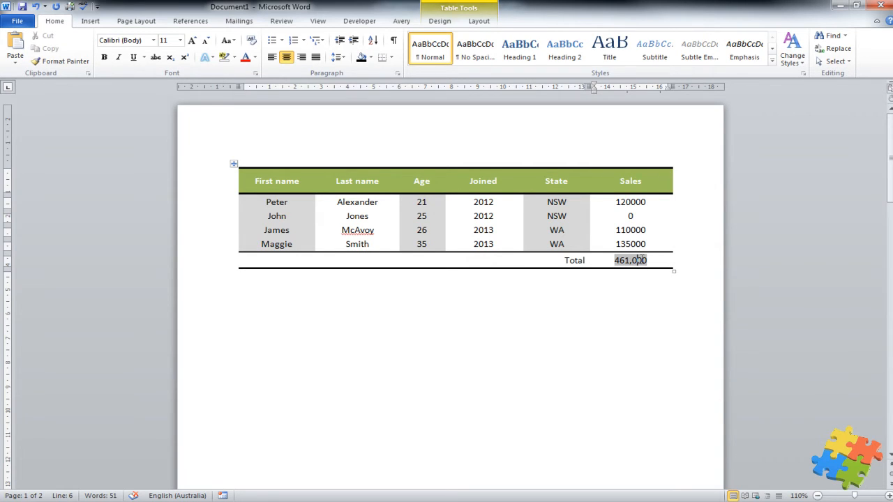
{"action": "right_click", "coordinate": [638, 261]}
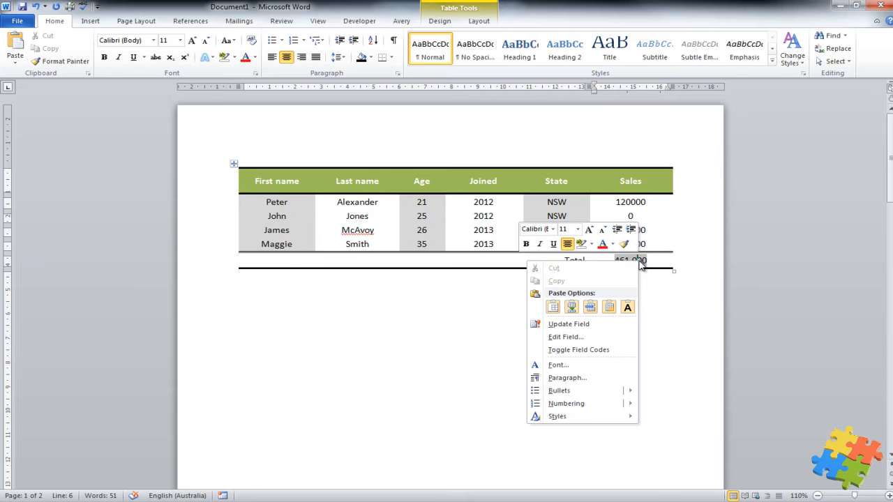
{"action": "left_click", "coordinate": [583, 325]}
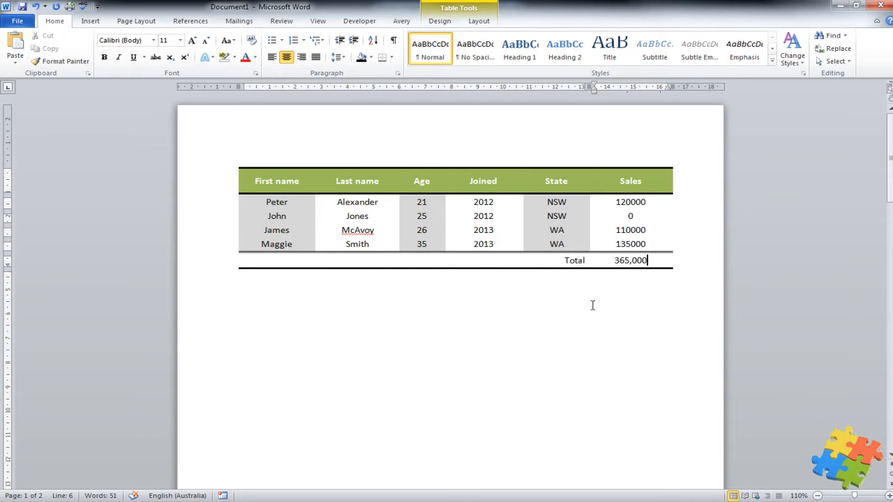
{"action": "left_click", "coordinate": [355, 333]}
{"action": "left_click", "coordinate": [235, 290]}
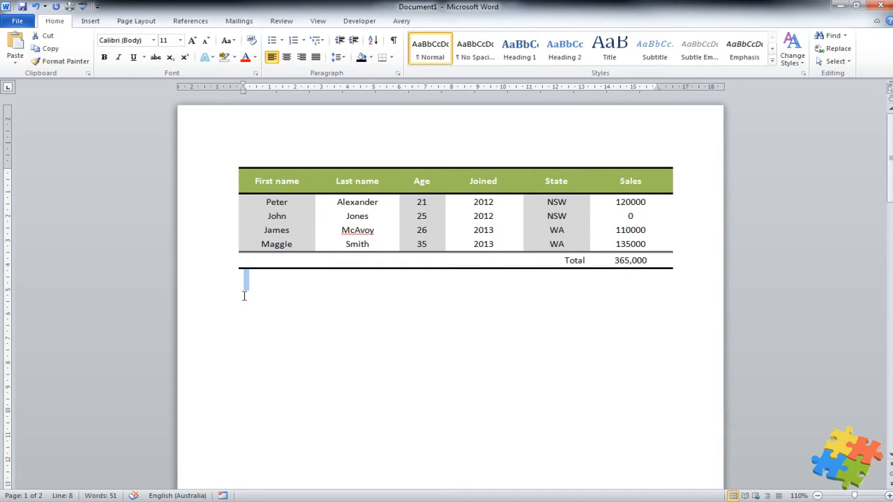
{"action": "left_click", "coordinate": [252, 297]}
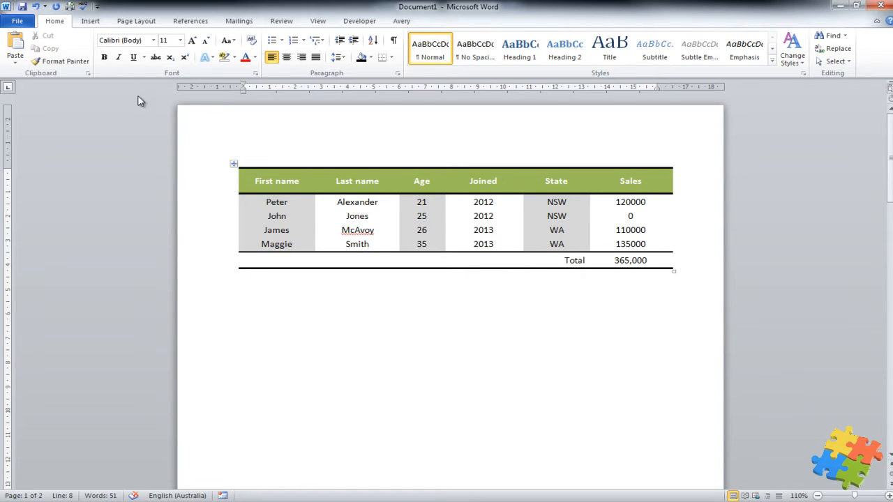
Step: Insert an embedded Excel spreadsheet below the sales table and drag its corner to enlarge it
{"action": "left_click", "coordinate": [92, 22]}
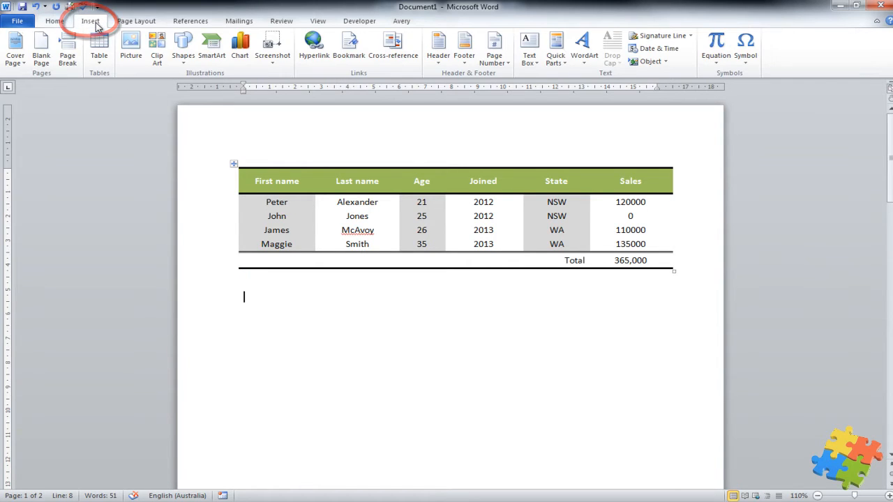
{"action": "left_click", "coordinate": [99, 54]}
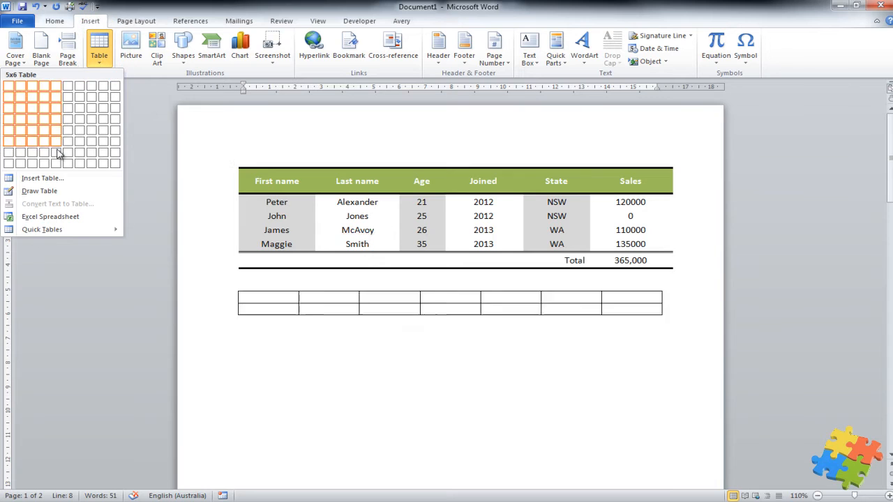
{"action": "left_click", "coordinate": [57, 217]}
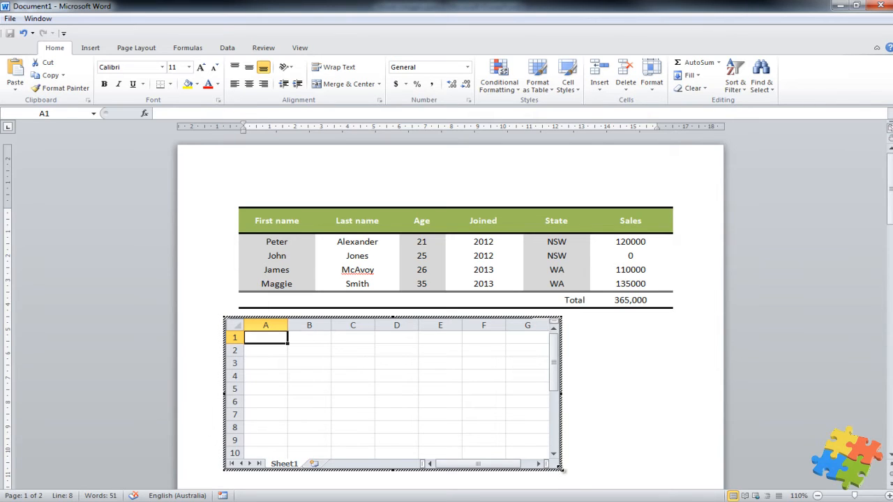
{"action": "left_click_drag", "start_coordinate": [563, 470], "coordinate": [650, 459]}
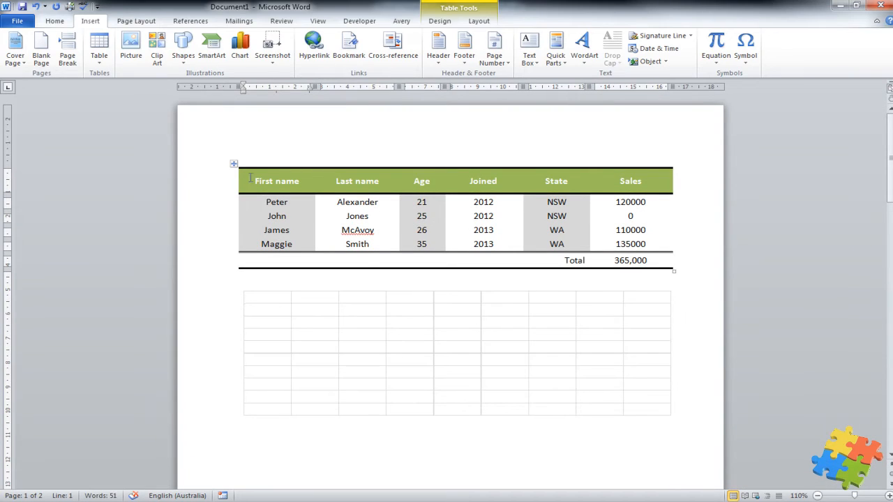
Step: Select the entire sales table and copy it
{"action": "left_click_drag", "start_coordinate": [250, 177], "coordinate": [632, 260]}
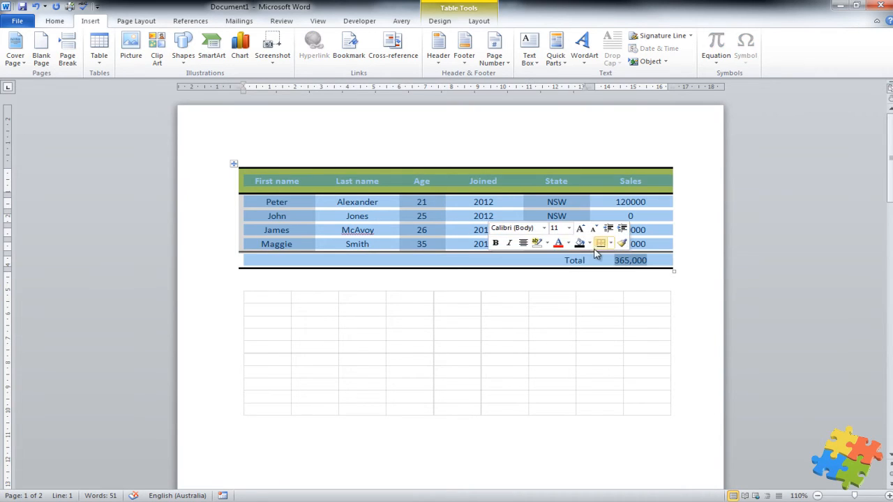
{"action": "right_click", "coordinate": [296, 202]}
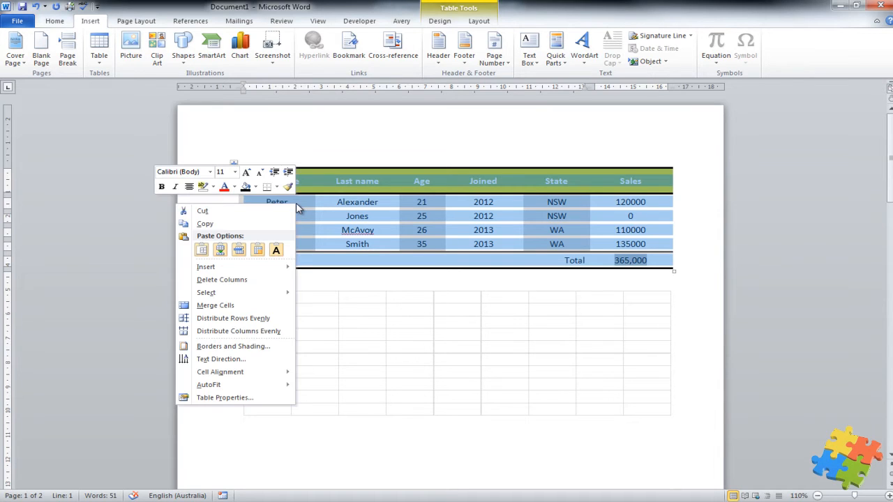
{"action": "left_click", "coordinate": [215, 226]}
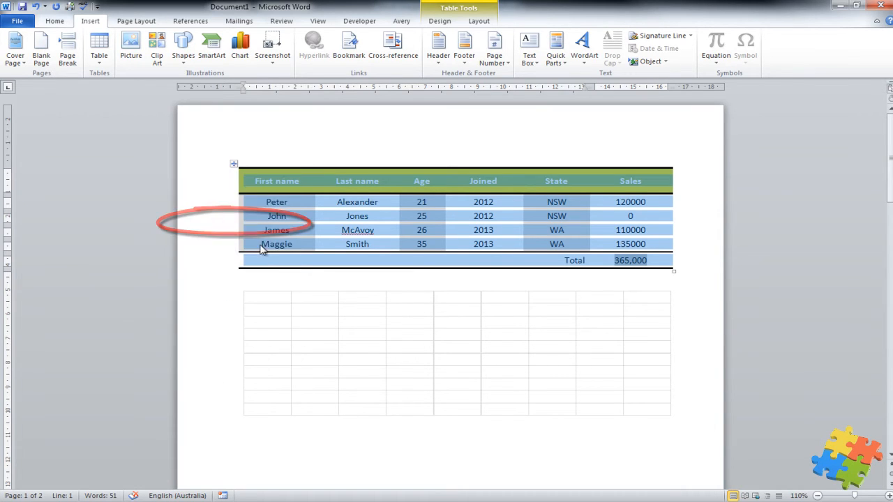
Step: Open the empty embedded worksheet below the table for in-place editing
{"action": "left_click", "coordinate": [272, 301]}
{"action": "left_click", "coordinate": [271, 305]}
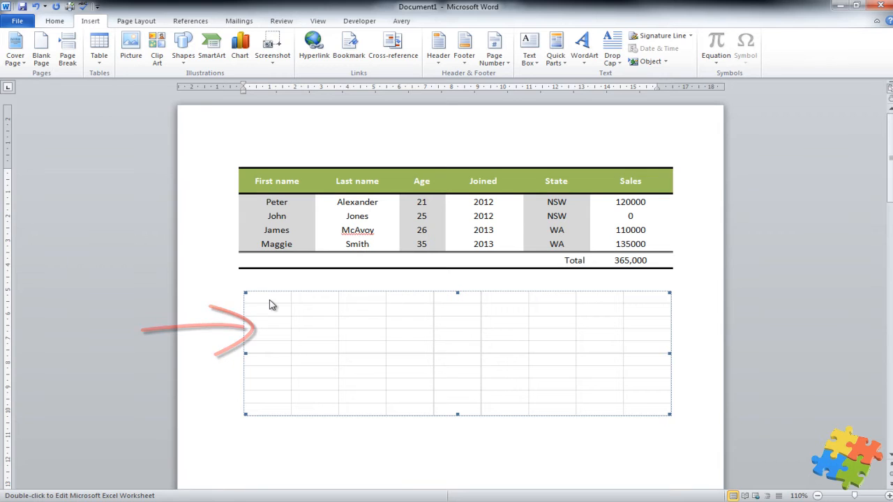
{"action": "double_click", "coordinate": [270, 303]}
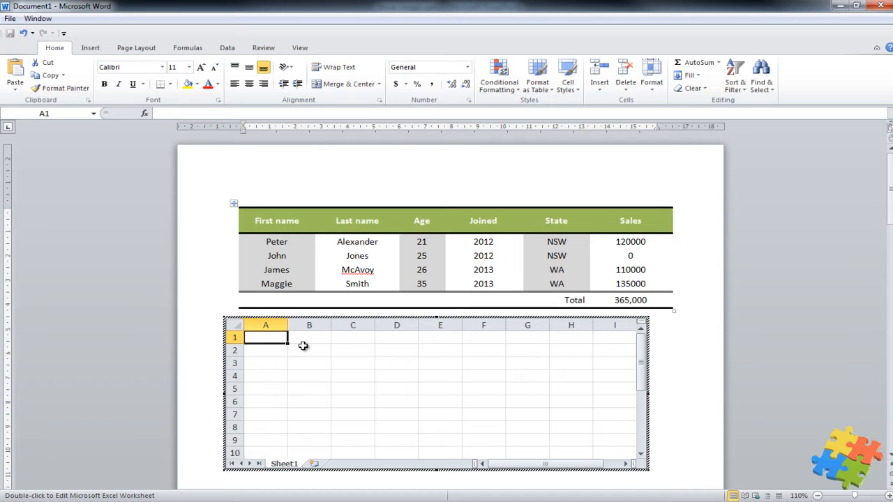
Step: Paste the sales table into cell A1 keeping its source formatting
{"action": "right_click", "coordinate": [278, 339]}
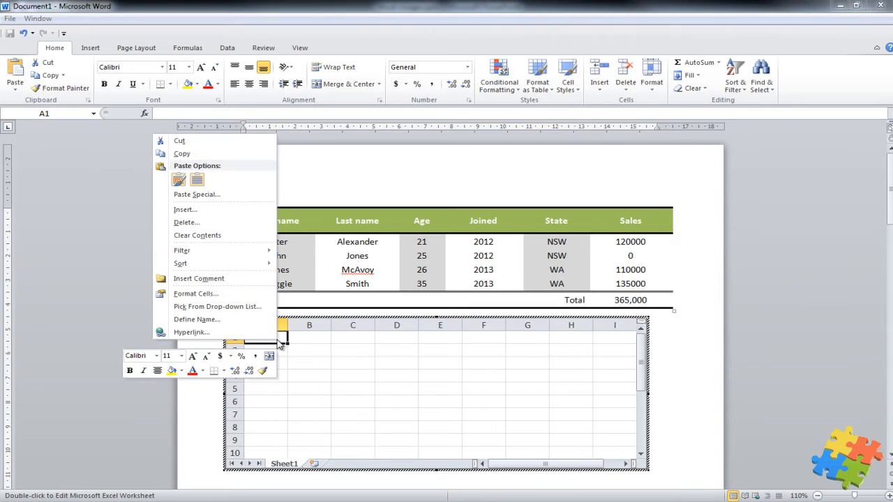
{"action": "left_click", "coordinate": [183, 182]}
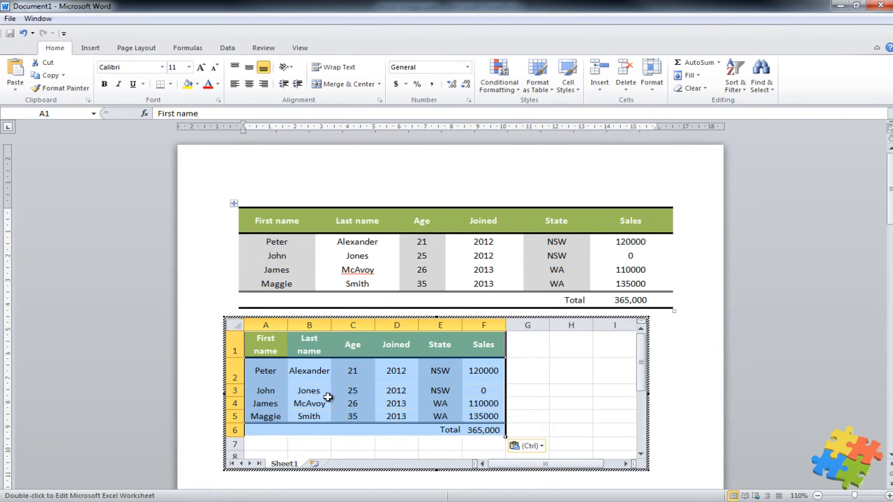
{"action": "left_click", "coordinate": [556, 387]}
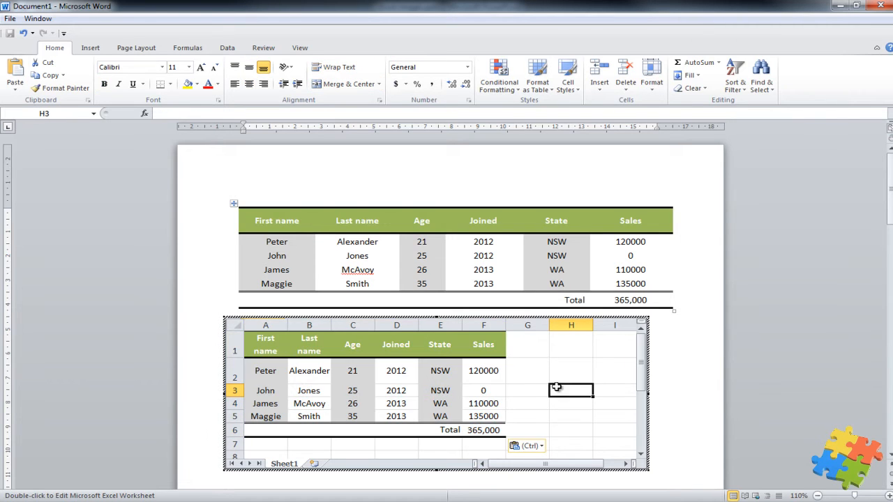
Step: Widen columns F, A and E of the pasted table to fit their contents
{"action": "left_click_drag", "start_coordinate": [503, 325], "coordinate": [580, 333]}
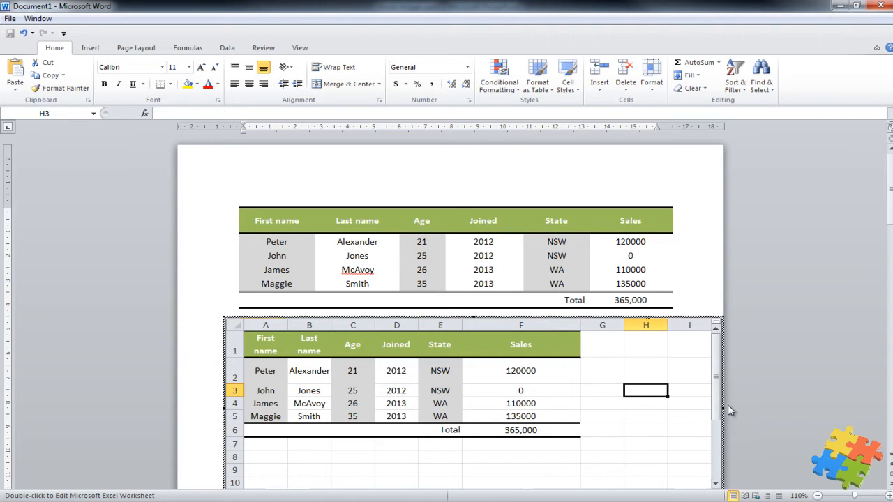
{"action": "scroll", "coordinate": [655, 354], "scroll_direction": "down", "scroll_amount": 1}
{"action": "scroll", "coordinate": [655, 355], "scroll_direction": "up", "scroll_amount": 1}
{"action": "left_click_drag", "start_coordinate": [891, 203], "coordinate": [890, 219]}
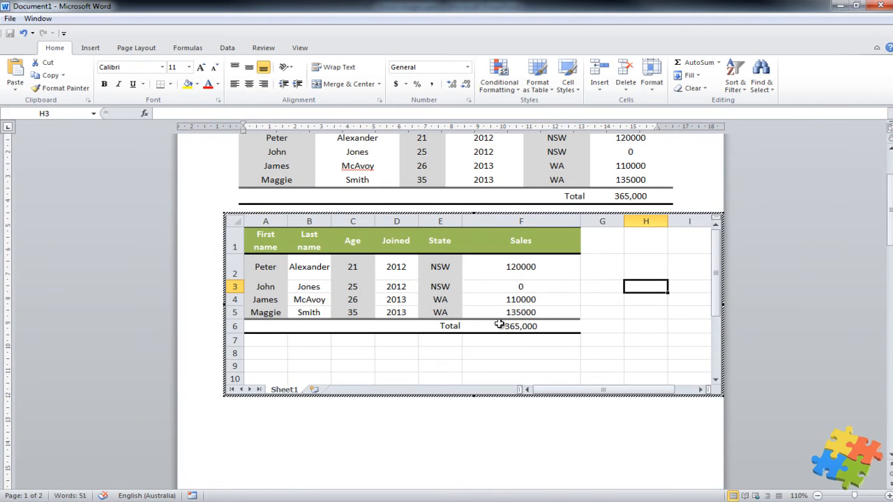
{"action": "left_click_drag", "start_coordinate": [287, 223], "coordinate": [576, 222]}
{"action": "left_click_drag", "start_coordinate": [696, 222], "coordinate": [675, 221]}
Step: Use AutoSum to put =SUM(F2:F5) in cell F6, which still shows 365,000
{"action": "left_click", "coordinate": [655, 326]}
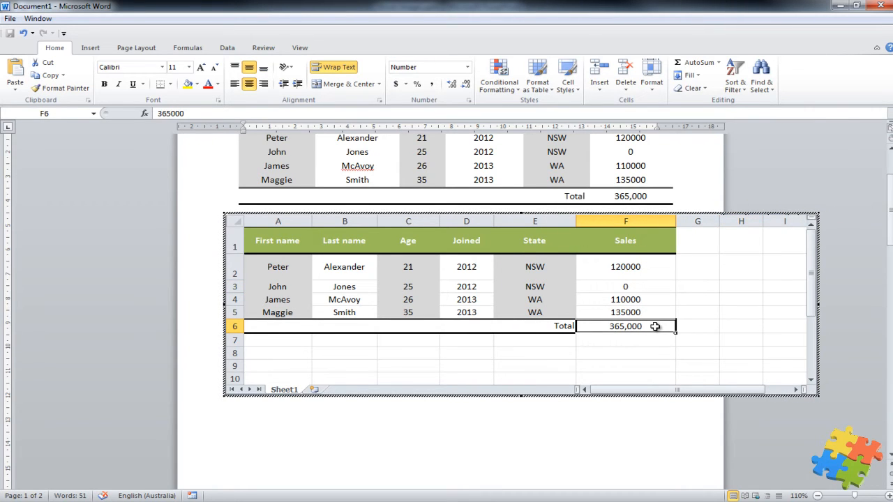
{"action": "left_click", "coordinate": [690, 64]}
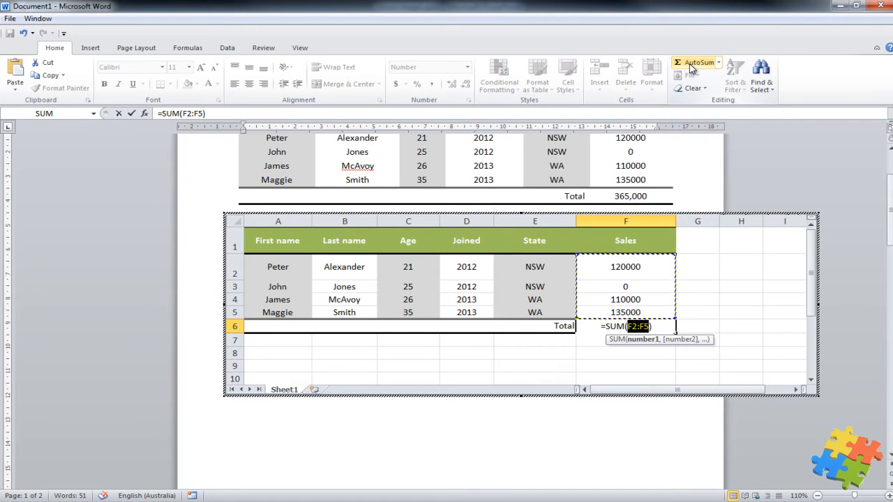
{"action": "key", "text": "Return"}
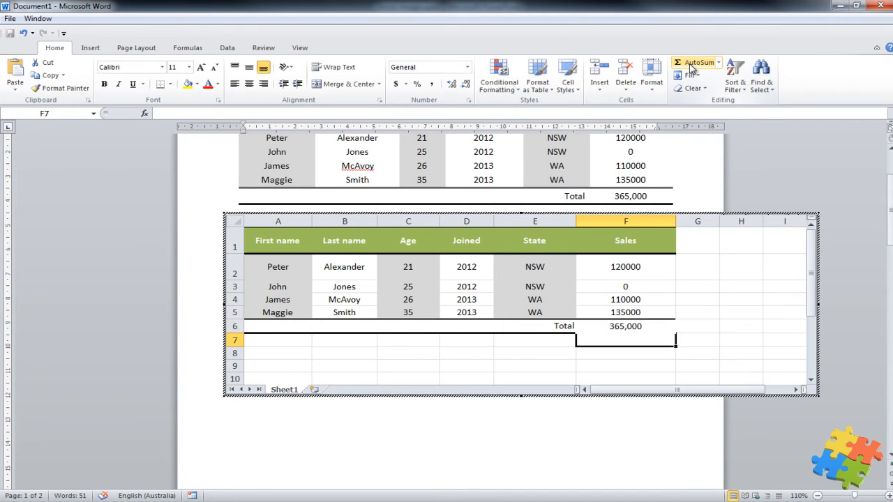
{"action": "left_click", "coordinate": [502, 354]}
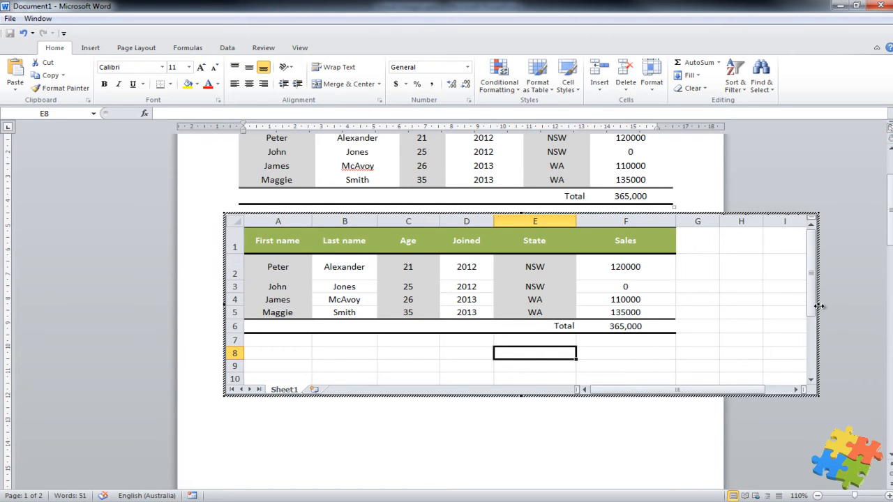
Step: Pull the worksheet frame's right and bottom edges in to the data, then return to Word
{"action": "left_click_drag", "start_coordinate": [819, 306], "coordinate": [695, 307]}
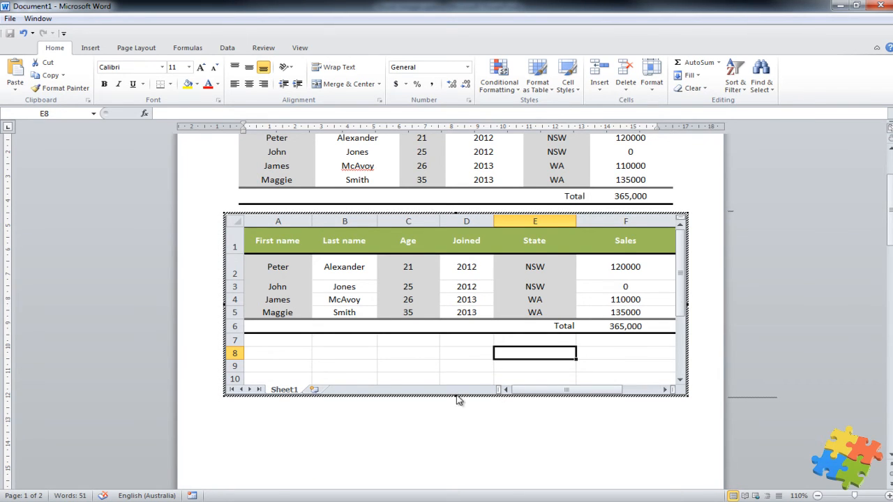
{"action": "left_click_drag", "start_coordinate": [454, 396], "coordinate": [452, 348]}
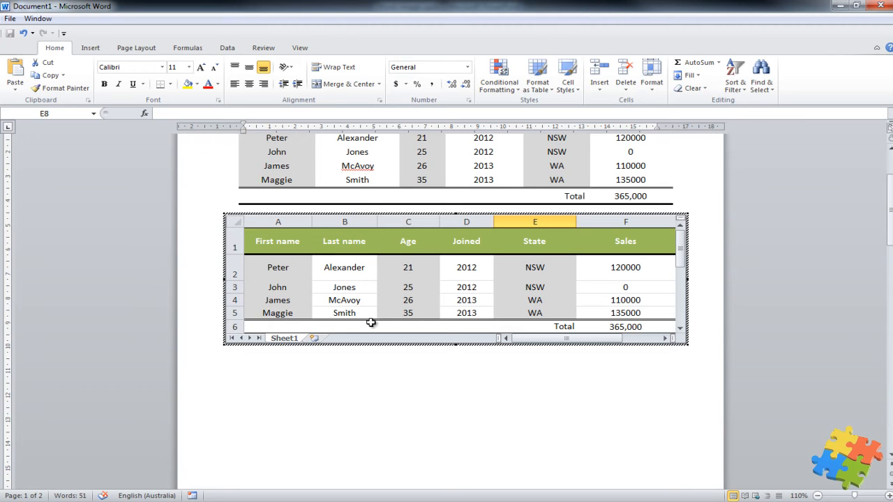
{"action": "left_click", "coordinate": [372, 399]}
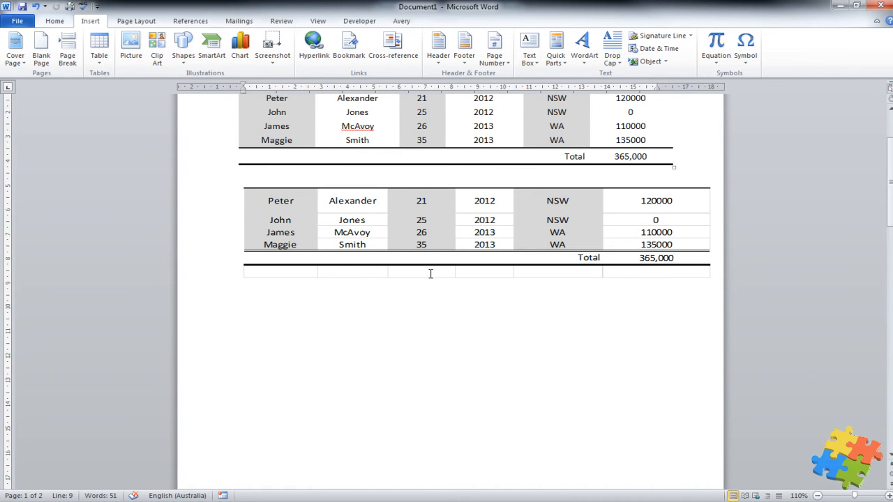
{"action": "scroll", "coordinate": [432, 276], "scroll_direction": "up", "scroll_amount": 2}
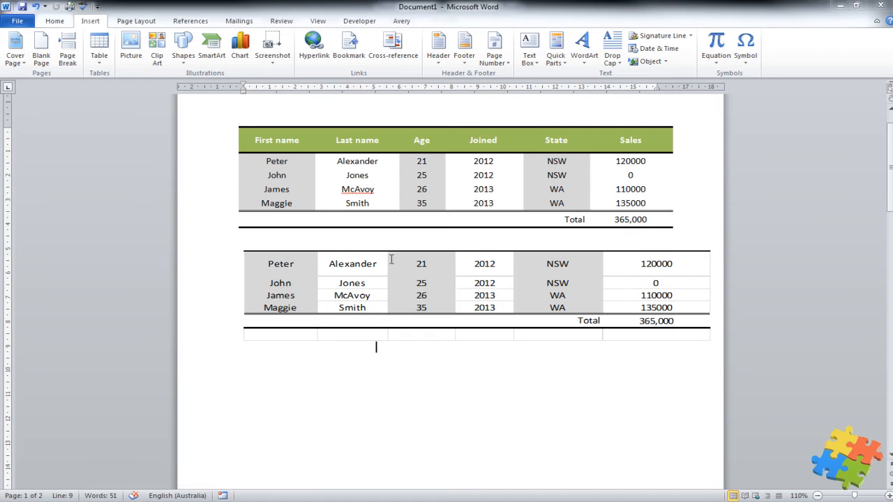
{"action": "scroll", "coordinate": [402, 253], "scroll_direction": "up", "scroll_amount": 1}
{"action": "left_click", "coordinate": [390, 207]}
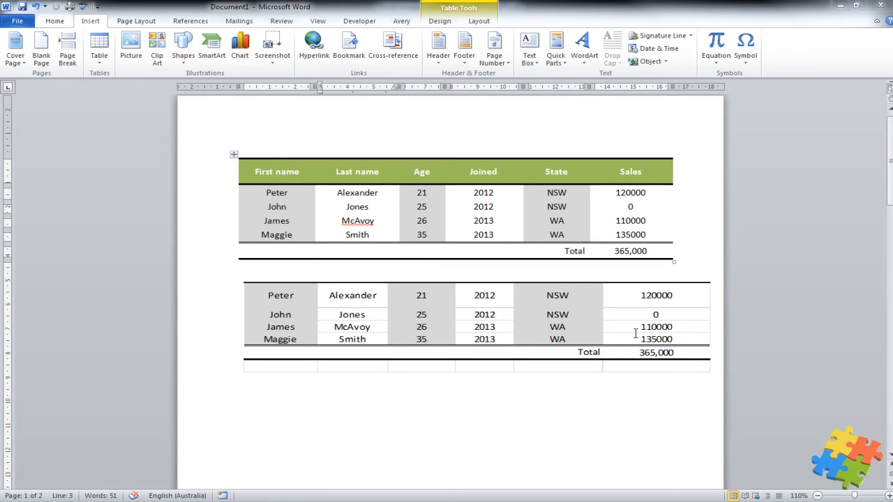
{"action": "left_click", "coordinate": [683, 339]}
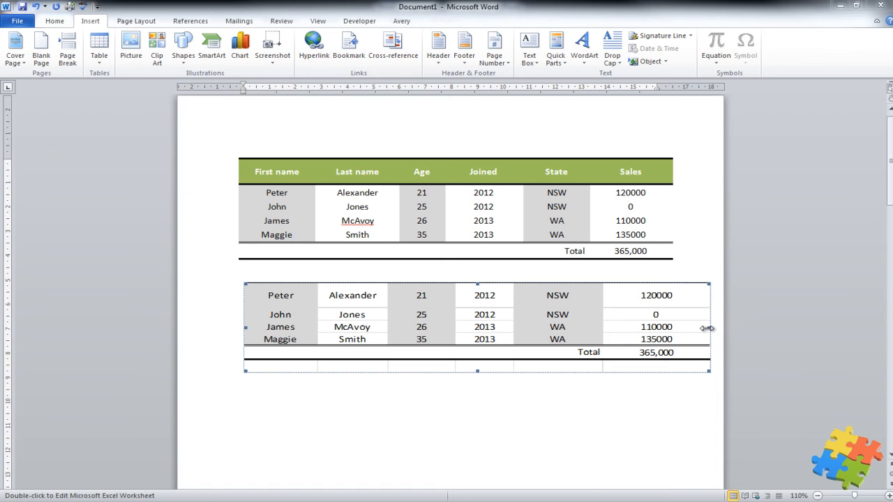
{"action": "left_click_drag", "start_coordinate": [708, 328], "coordinate": [679, 329]}
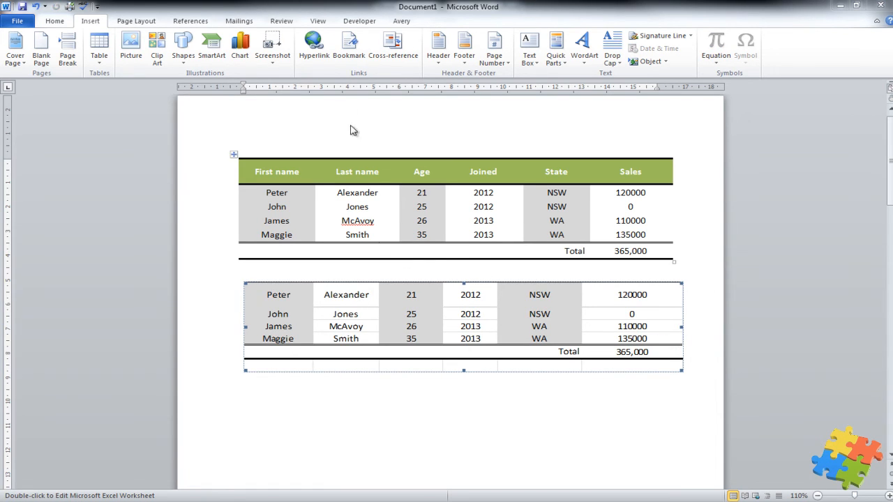
{"action": "left_click", "coordinate": [369, 26]}
{"action": "left_click", "coordinate": [407, 27]}
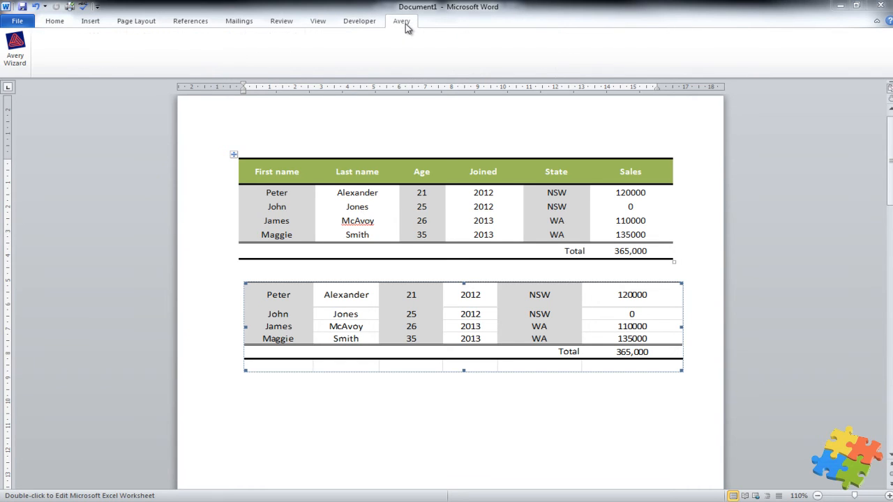
{"action": "left_click", "coordinate": [367, 25]}
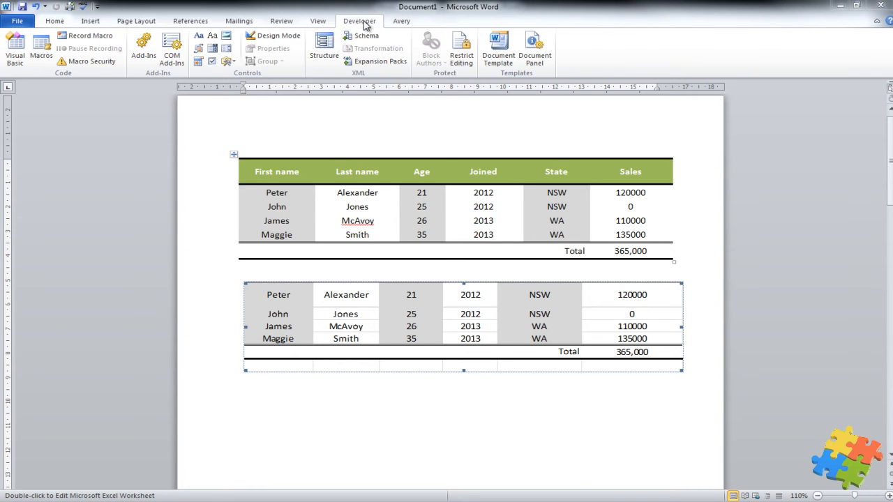
{"action": "left_click", "coordinate": [356, 204]}
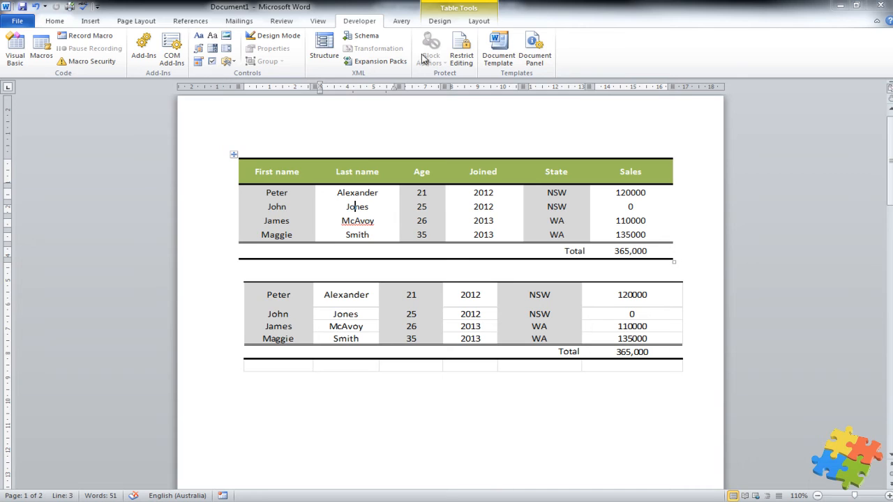
{"action": "left_click", "coordinate": [437, 21]}
{"action": "left_click", "coordinate": [478, 21]}
{"action": "left_click", "coordinate": [439, 21]}
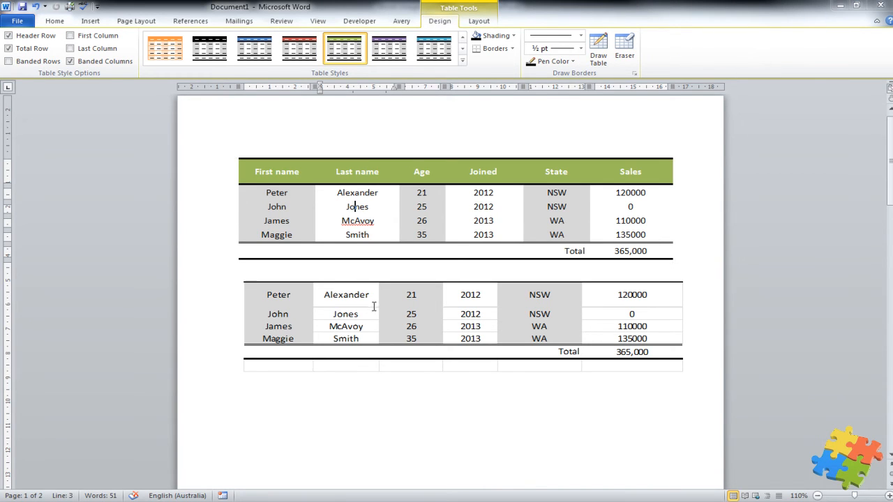
{"action": "double_click", "coordinate": [371, 331]}
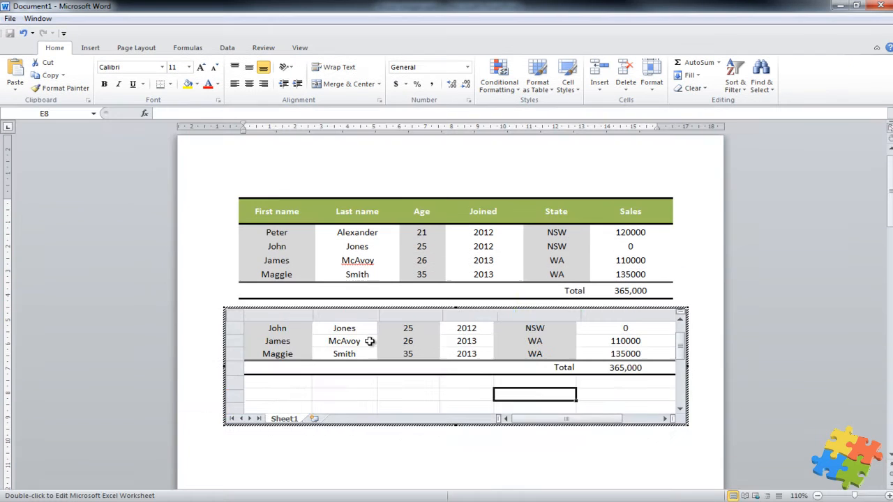
Step: Drag the worksheet frame's bottom edge down to show every row through Total, then exit editing
{"action": "scroll", "coordinate": [426, 356], "scroll_direction": "up", "scroll_amount": 1}
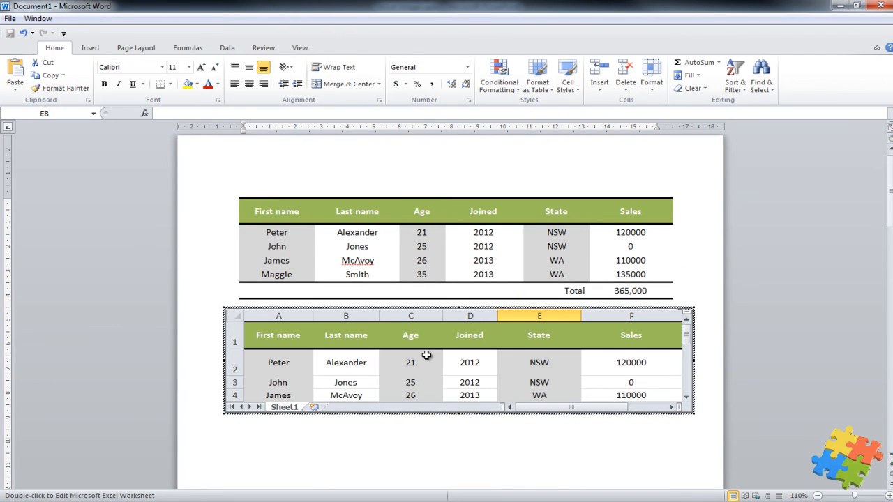
{"action": "left_click_drag", "start_coordinate": [459, 414], "coordinate": [461, 434]}
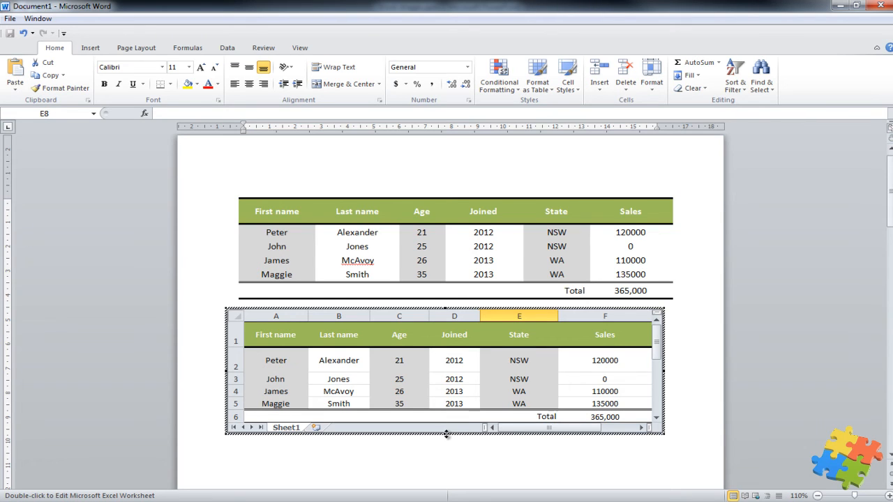
{"action": "left_click_drag", "start_coordinate": [446, 434], "coordinate": [455, 453]}
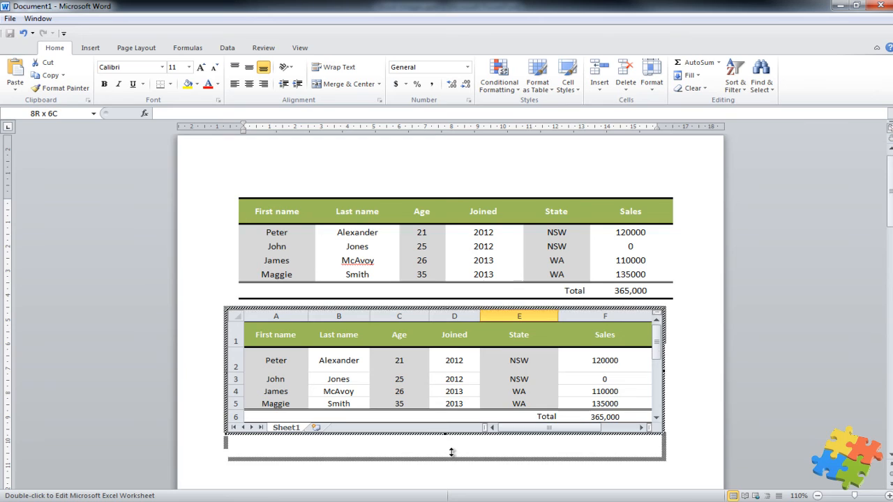
{"action": "left_click", "coordinate": [281, 338]}
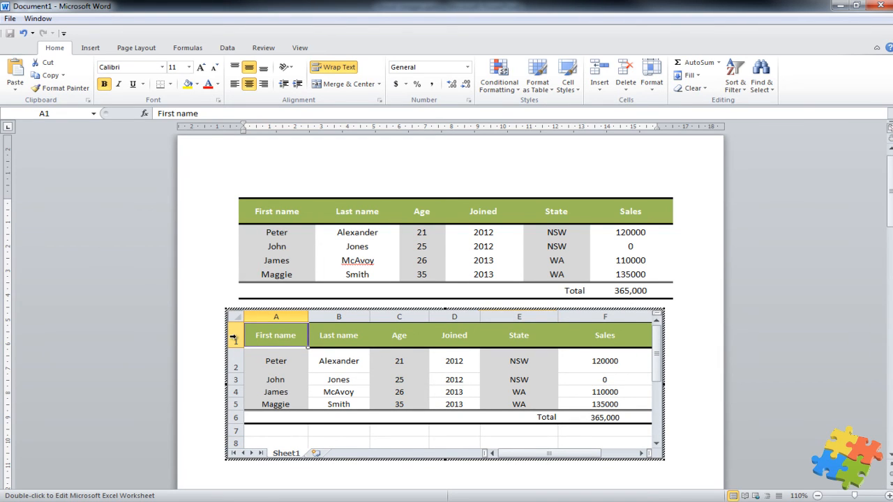
{"action": "left_click", "coordinate": [444, 471]}
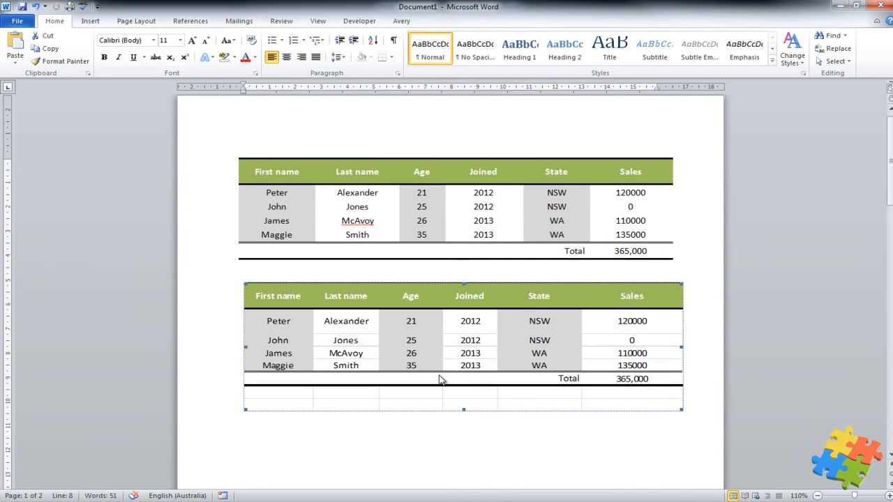
Step: Delete the upper Word sales table and its leftover empty line, leaving the embedded worksheet
{"action": "left_click", "coordinate": [366, 236]}
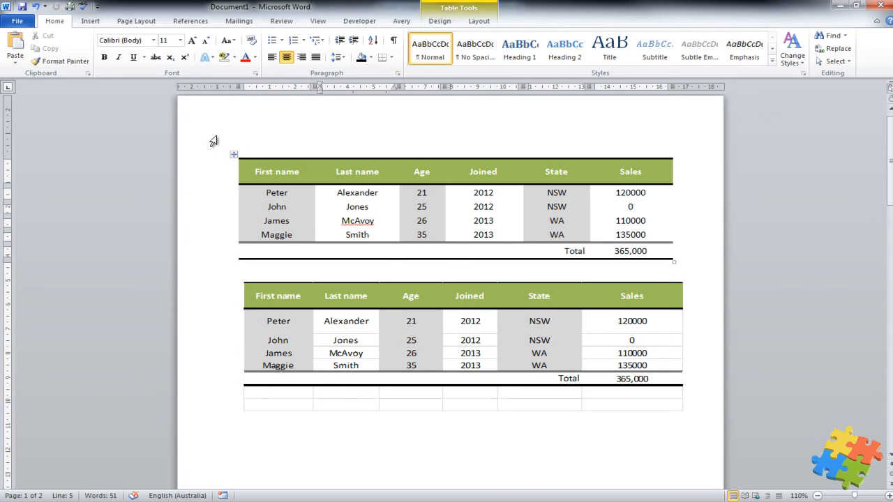
{"action": "left_click", "coordinate": [237, 155]}
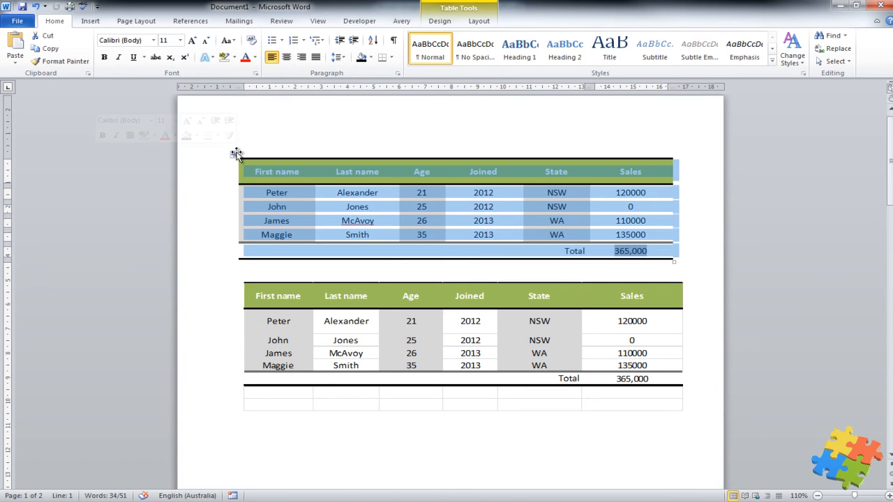
{"action": "key", "text": "Delete"}
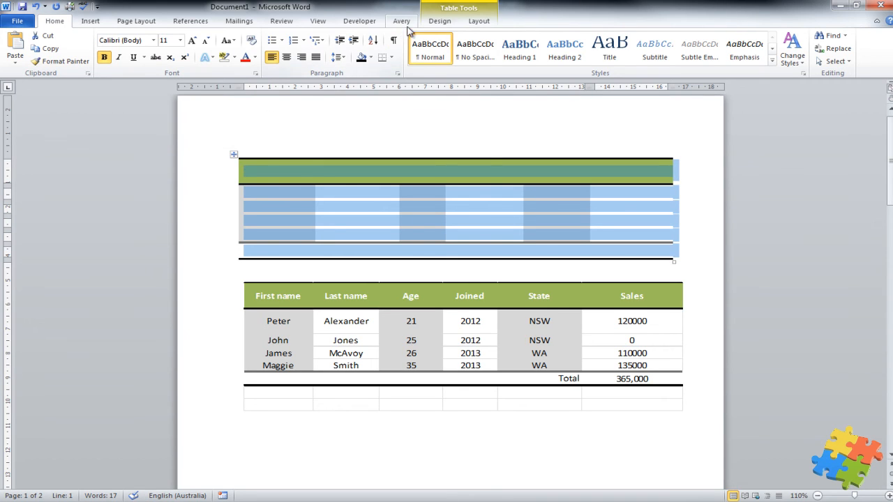
{"action": "left_click", "coordinate": [435, 23]}
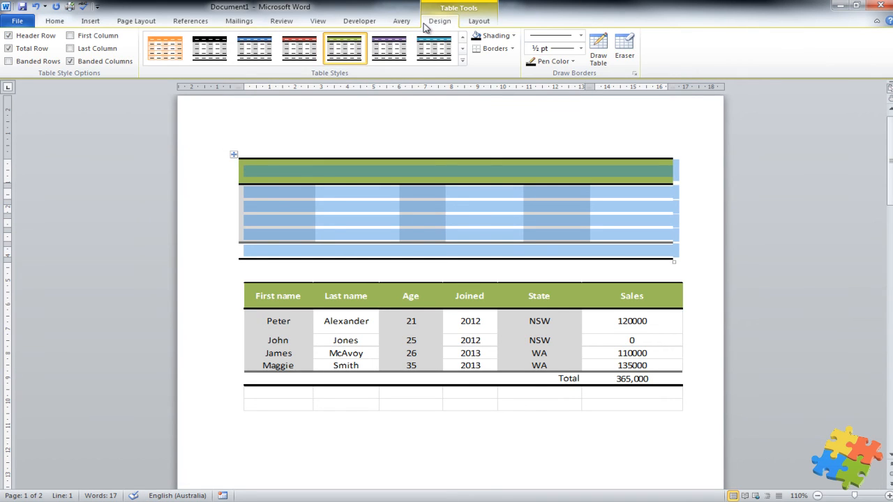
{"action": "left_click", "coordinate": [478, 22]}
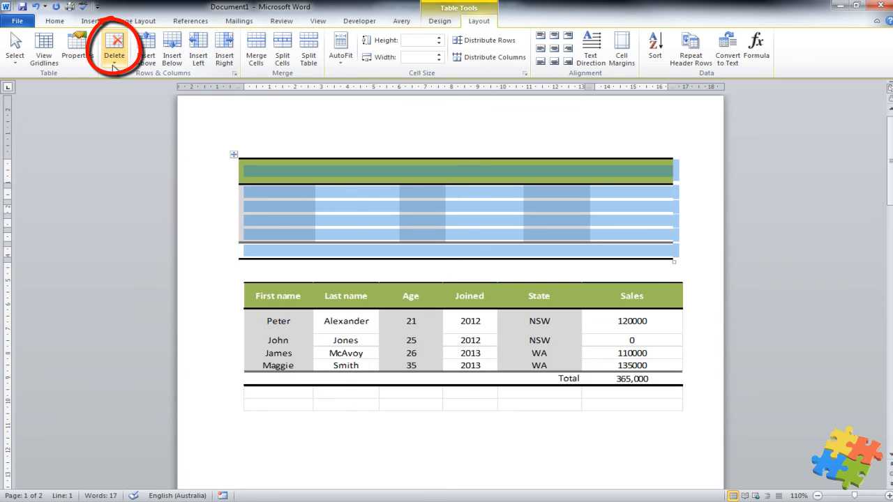
{"action": "left_click", "coordinate": [114, 56]}
{"action": "left_click", "coordinate": [78, 114]}
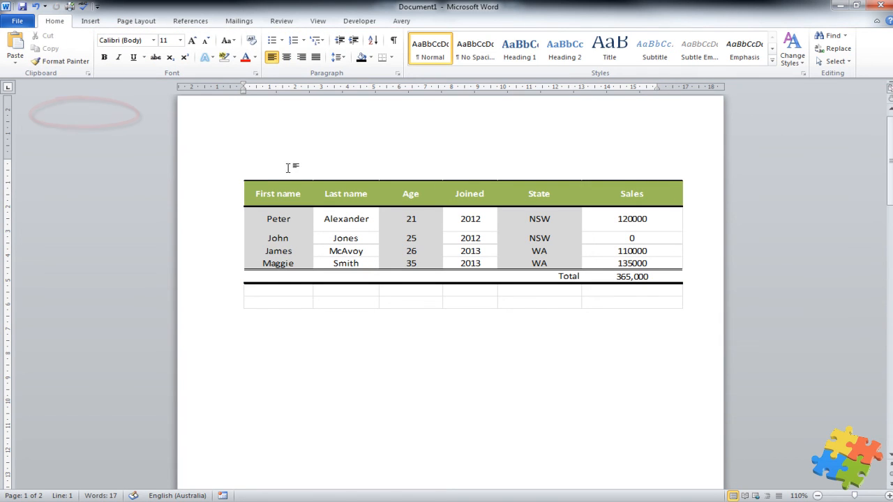
{"action": "key", "text": "Delete"}
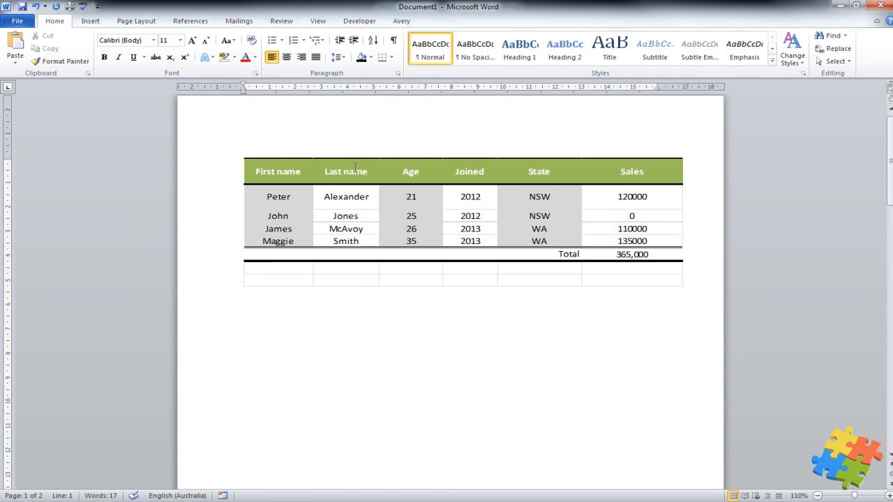
Step: Enter 96000 in cell F3 of the embedded worksheet so the Total becomes 461,000
{"action": "left_click", "coordinate": [630, 215]}
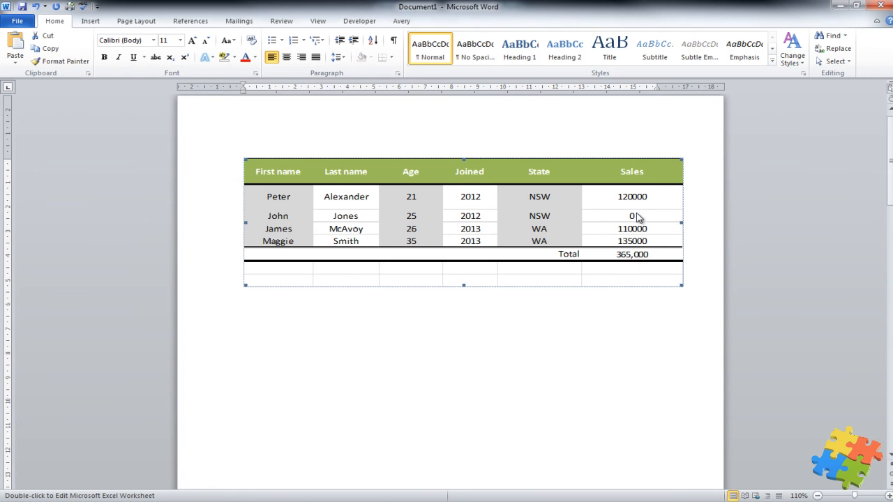
{"action": "double_click", "coordinate": [636, 219]}
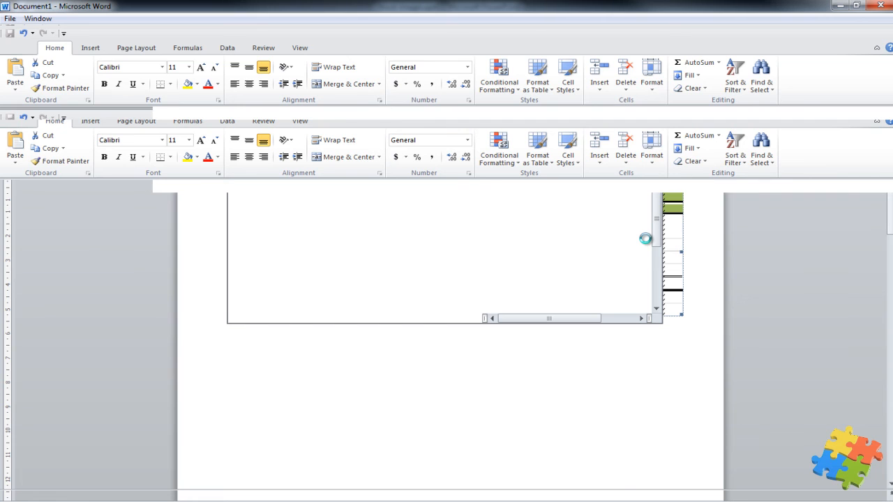
{"action": "left_click", "coordinate": [631, 260]}
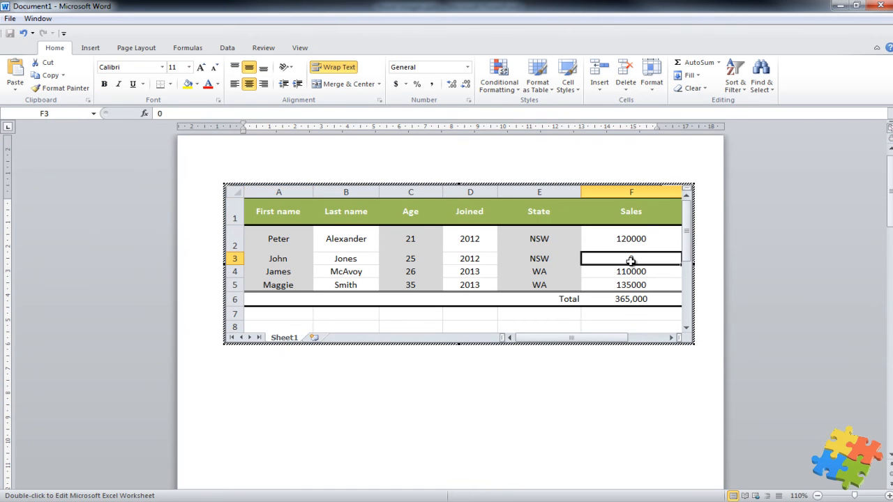
{"action": "type", "text": "96"}
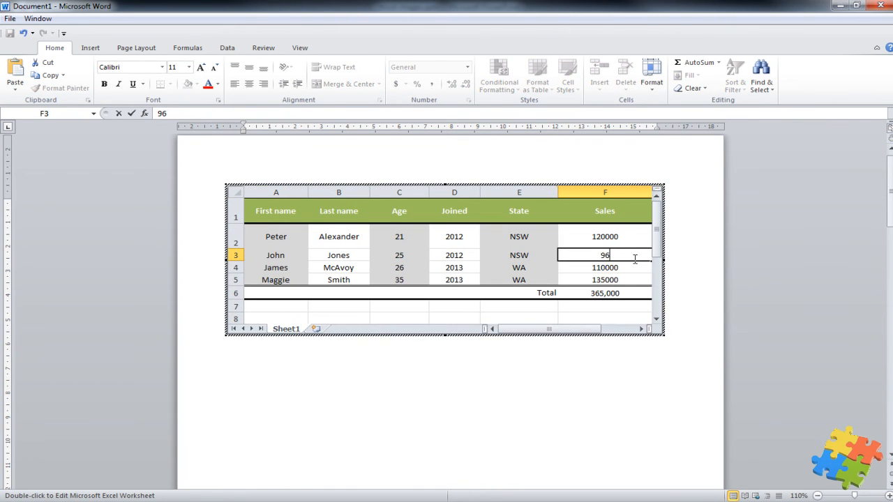
{"action": "type", "text": "000"}
{"action": "left_click", "coordinate": [626, 265]}
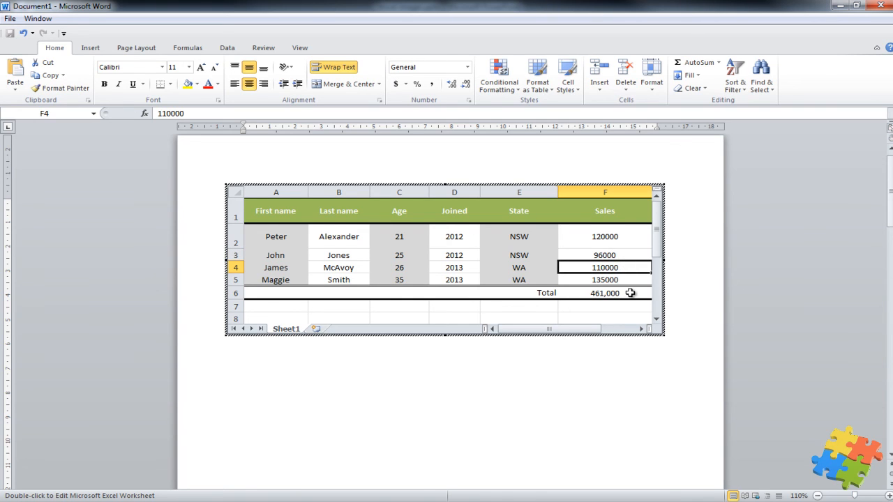
{"action": "left_click", "coordinate": [468, 359]}
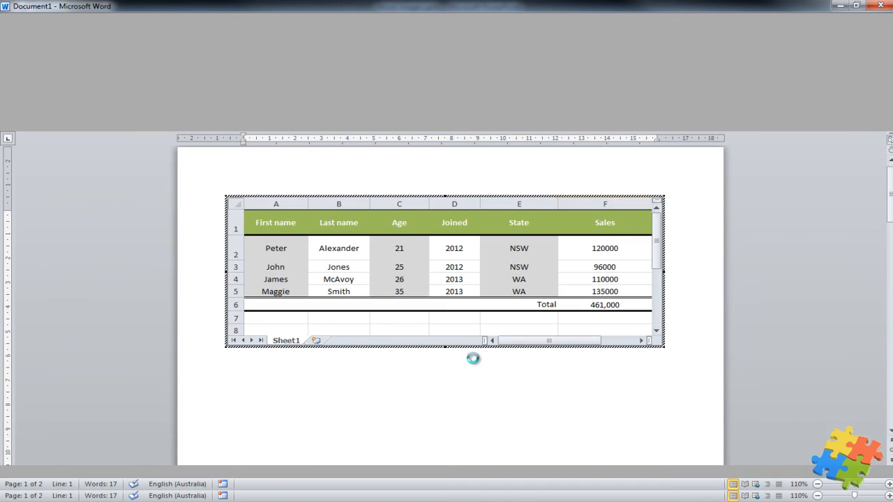